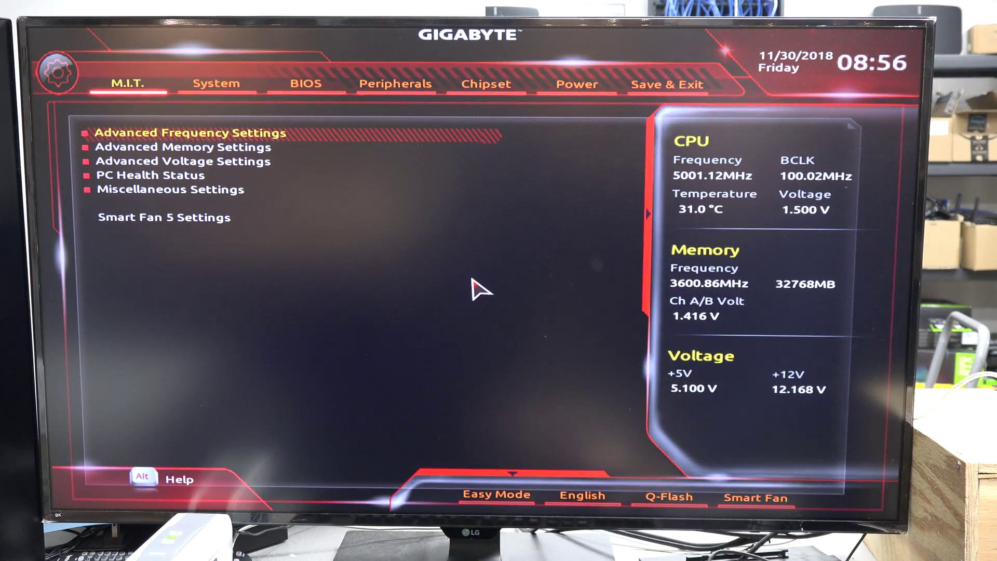
# - Hide the hardware monitor readings beside the M.I.T. overclocking page
pyautogui.press('Tab')
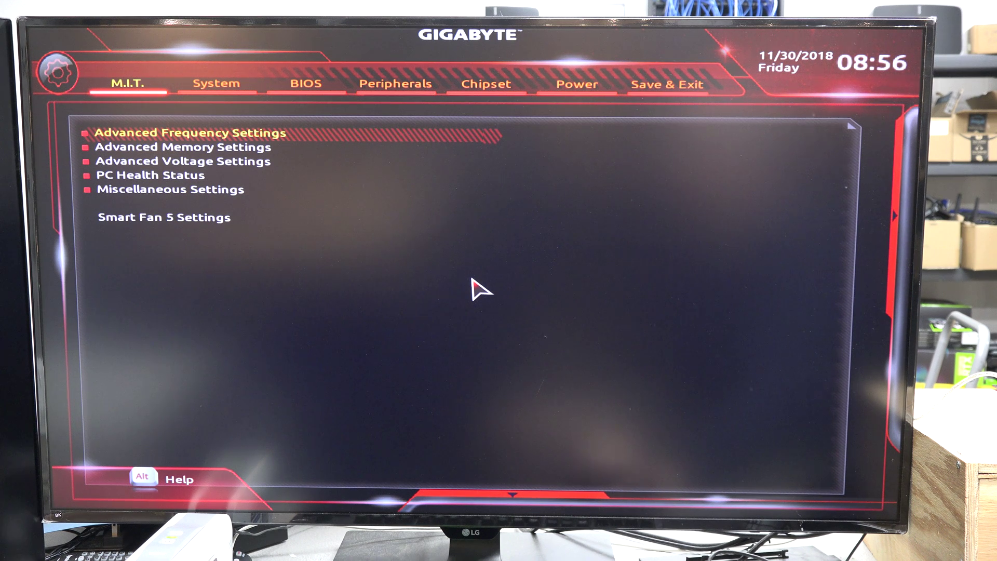
# - Move to the Chipset settings page and highlight Internal Graphics
pyautogui.press('Right')
pyautogui.press('Right')
pyautogui.press('Right')
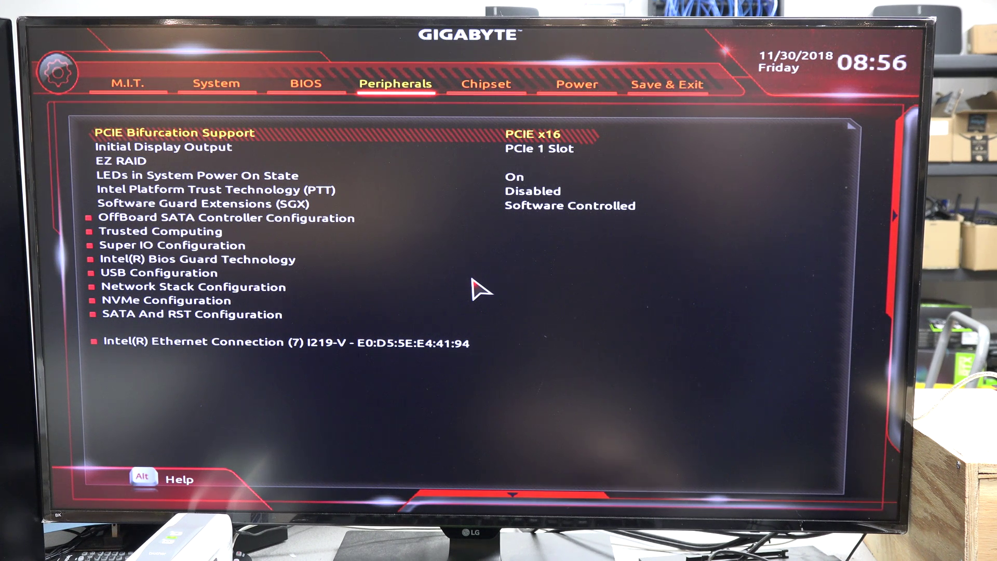
pyautogui.press('Right')
pyautogui.press('Right')
pyautogui.press('Left')
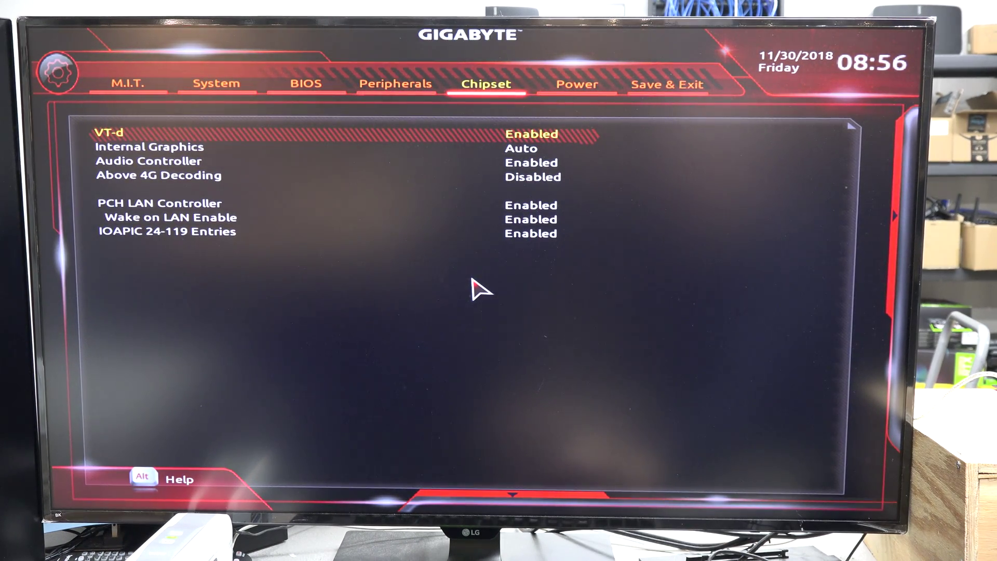
pyautogui.press('Down')
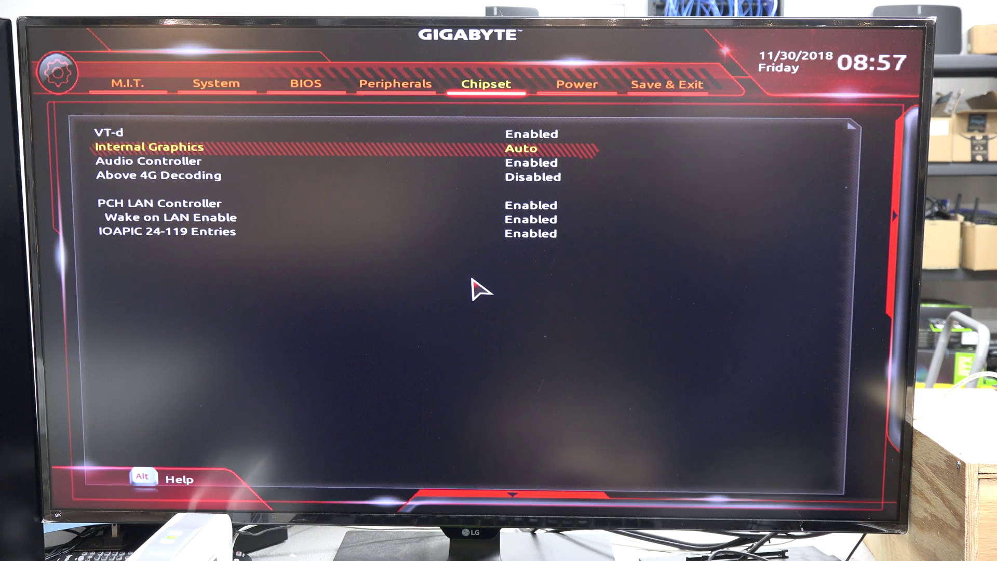
# - Change Internal Graphics from Auto to Enabled
pyautogui.press('Return')
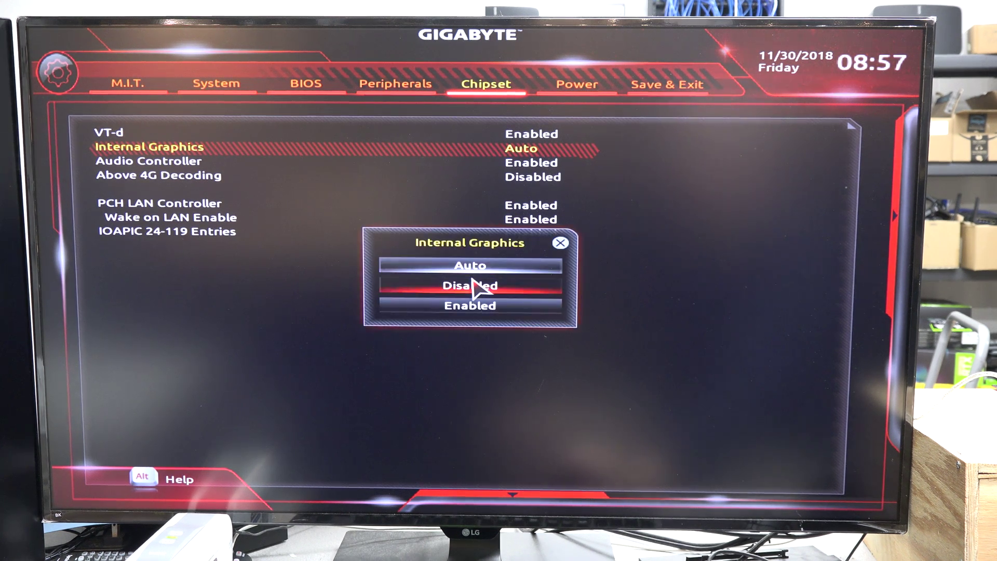
pyautogui.press('Down')
pyautogui.press('Return')
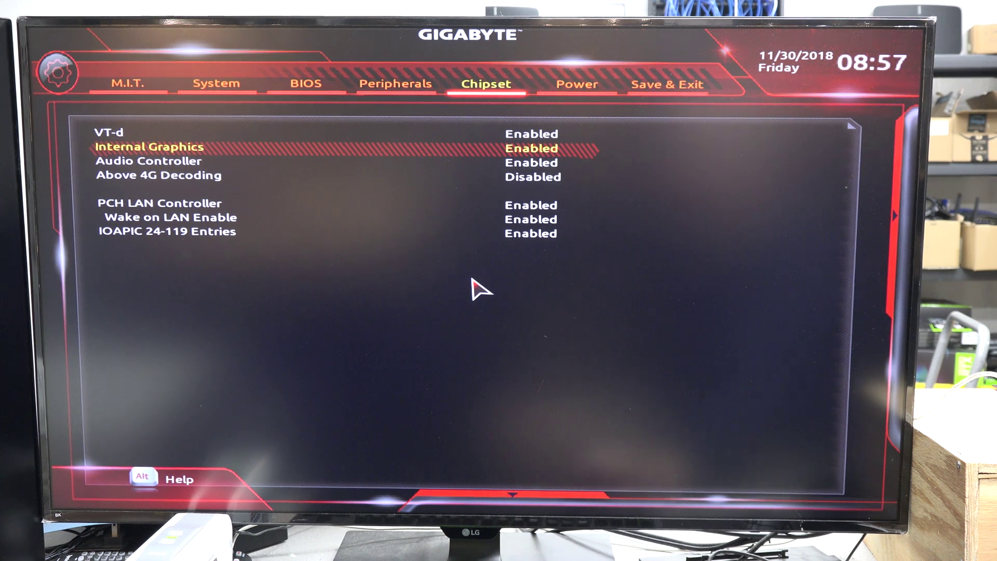
pyautogui.press('Right')
pyautogui.press('Right')
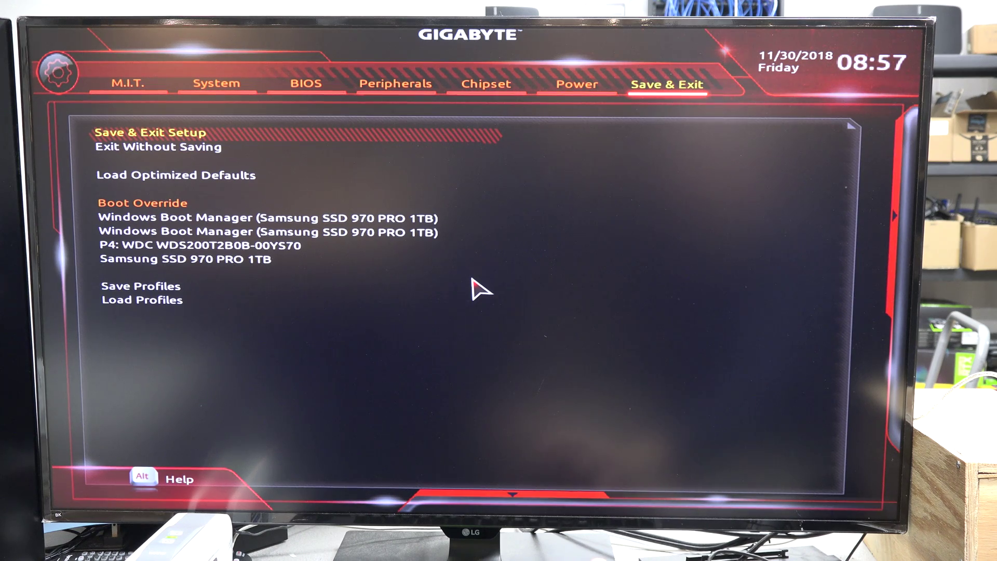
# - Choose Save & Exit Setup to bring up the Save & reset confirmation
pyautogui.press('Return')
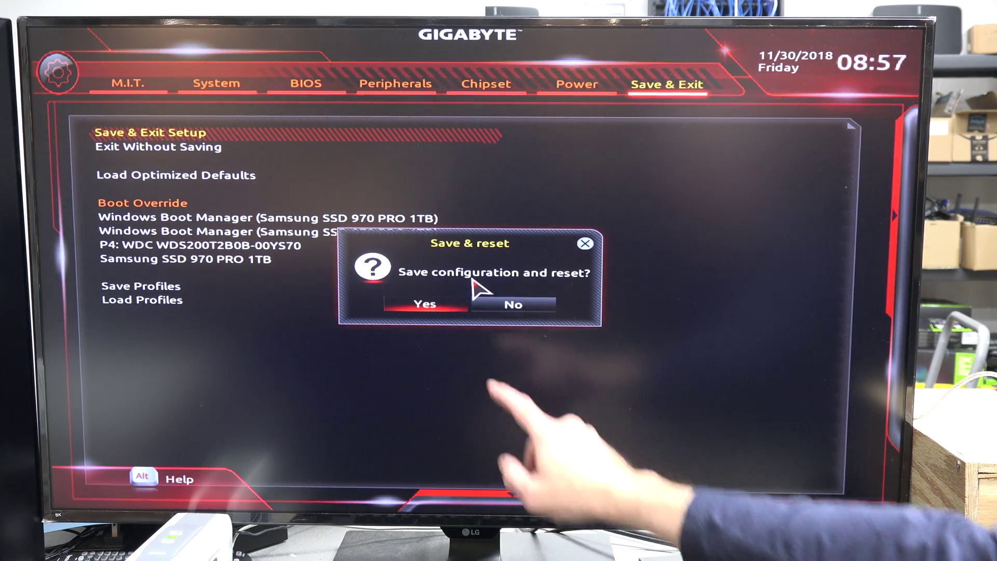